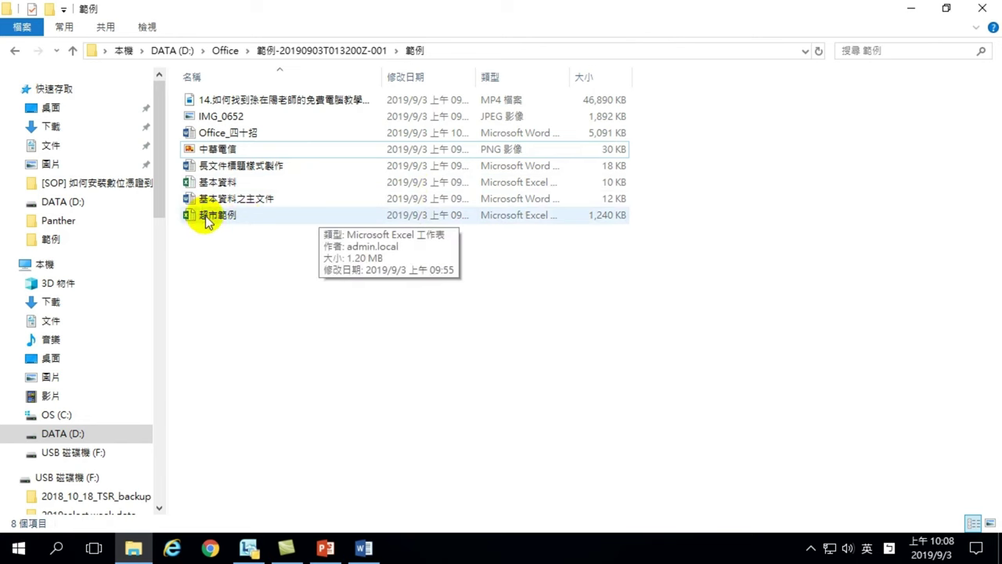
Step: Open the 超市範例 workbook in Excel from its file
double_click(207, 220)
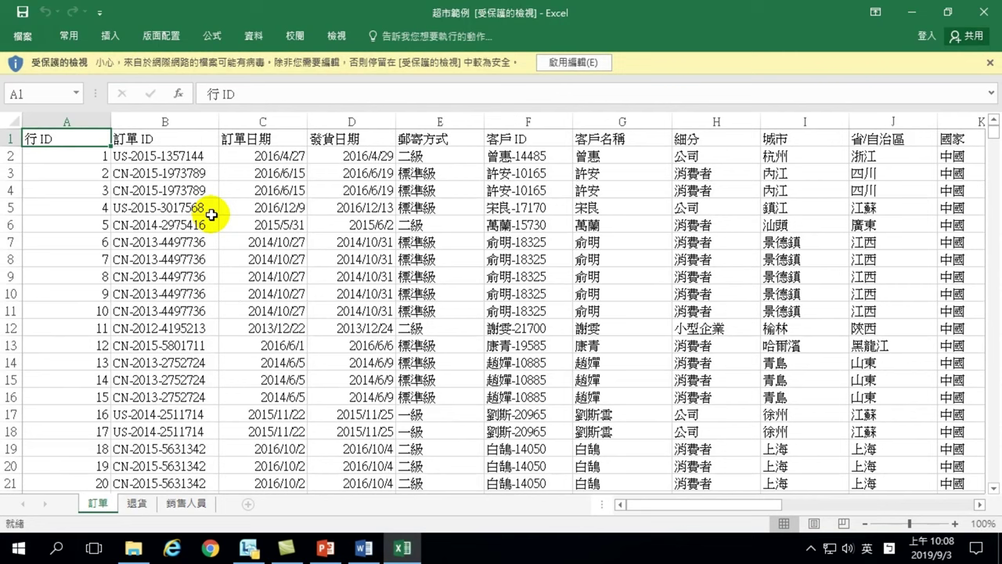
Step: Enable editing on the Protected View bar of 超市範例.xlsx
left_click(562, 63)
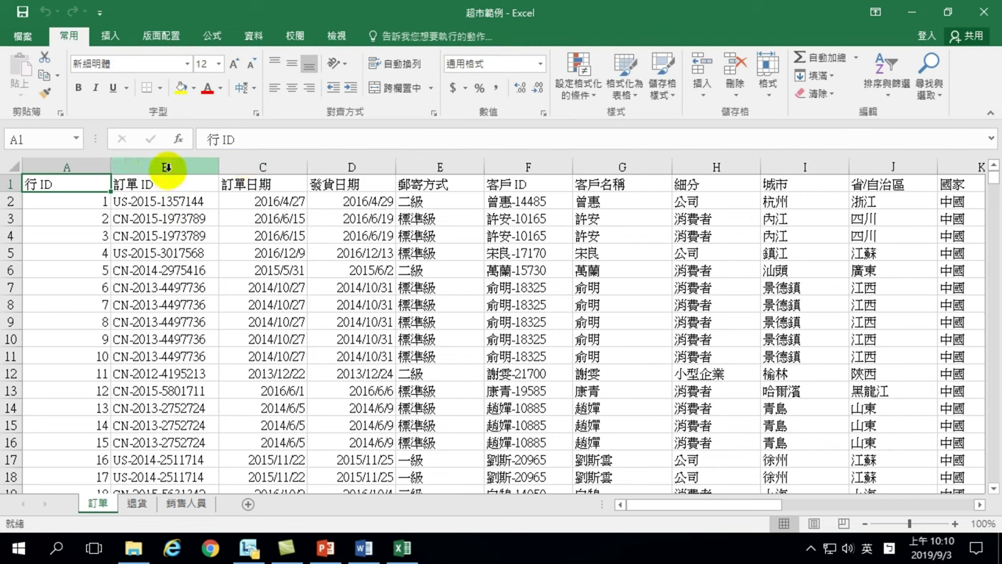
Step: Insert a blank column C before 訂單日期 and select cell C2
right_click(248, 166)
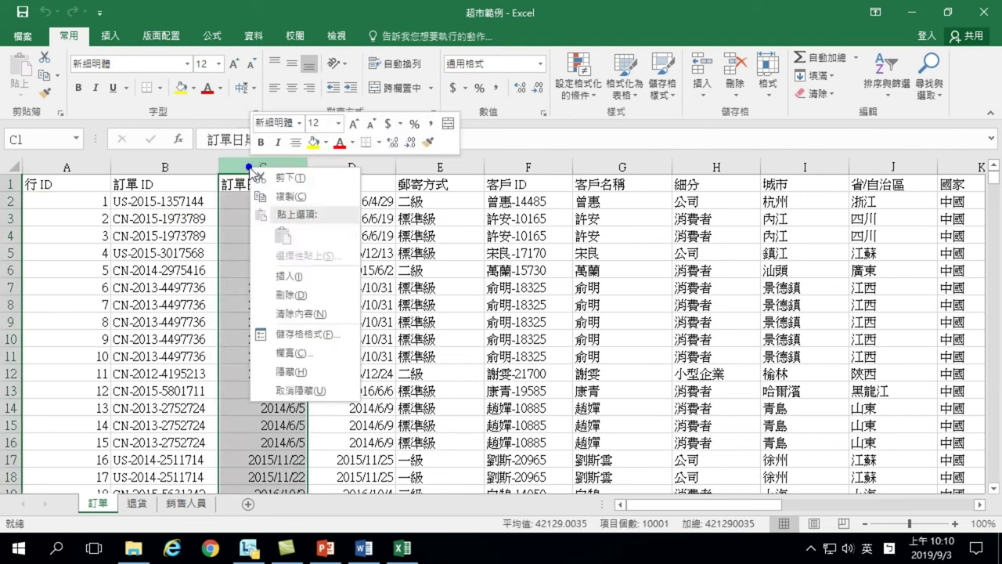
left_click(299, 278)
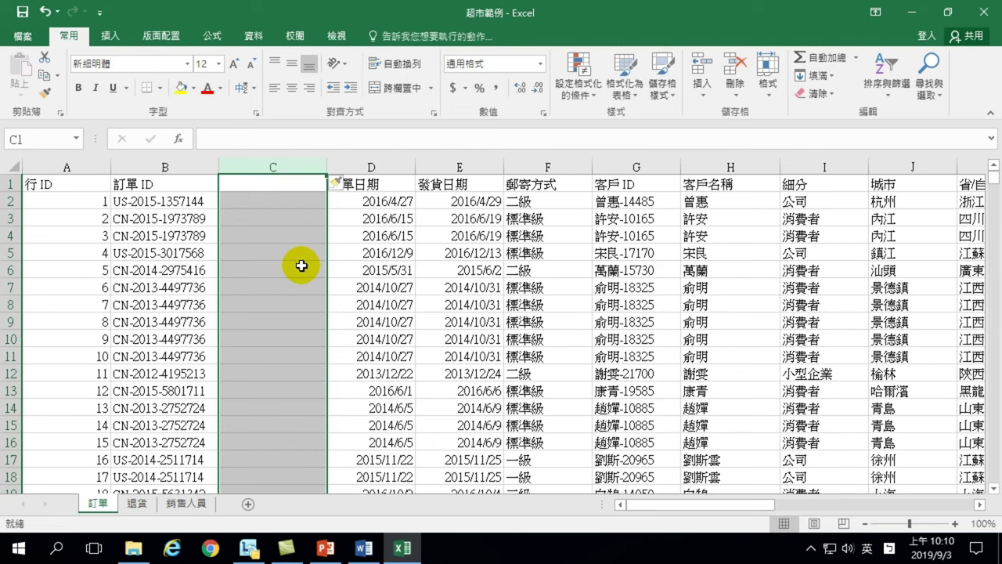
left_click(234, 197)
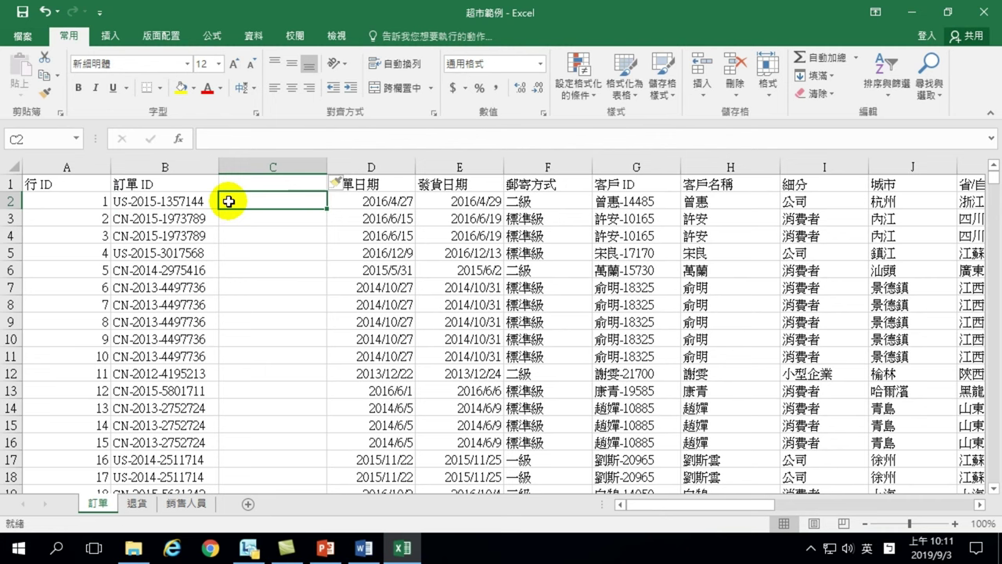
Step: Enter US in C2 as the example country code, then reselect C2
type("US")
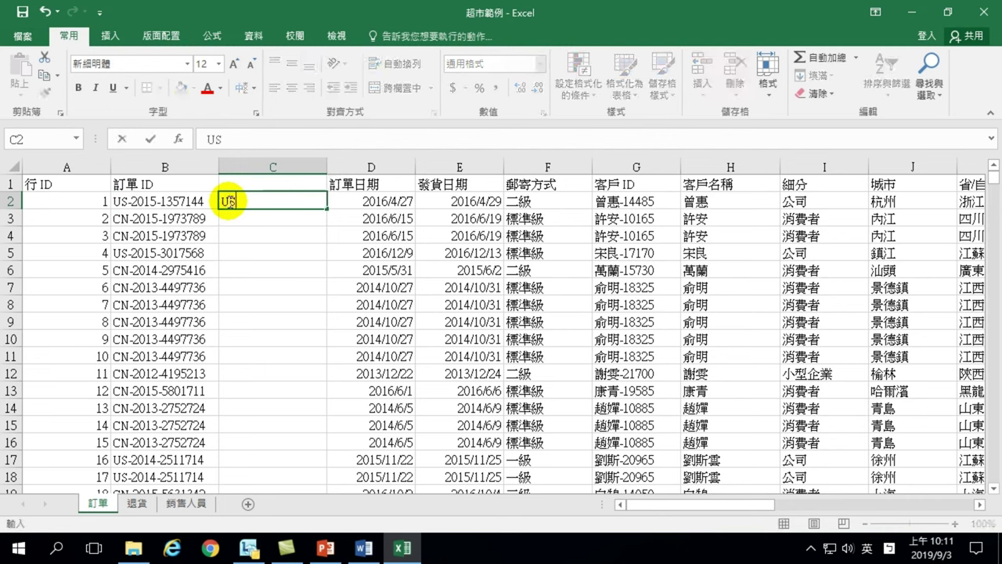
key("Return")
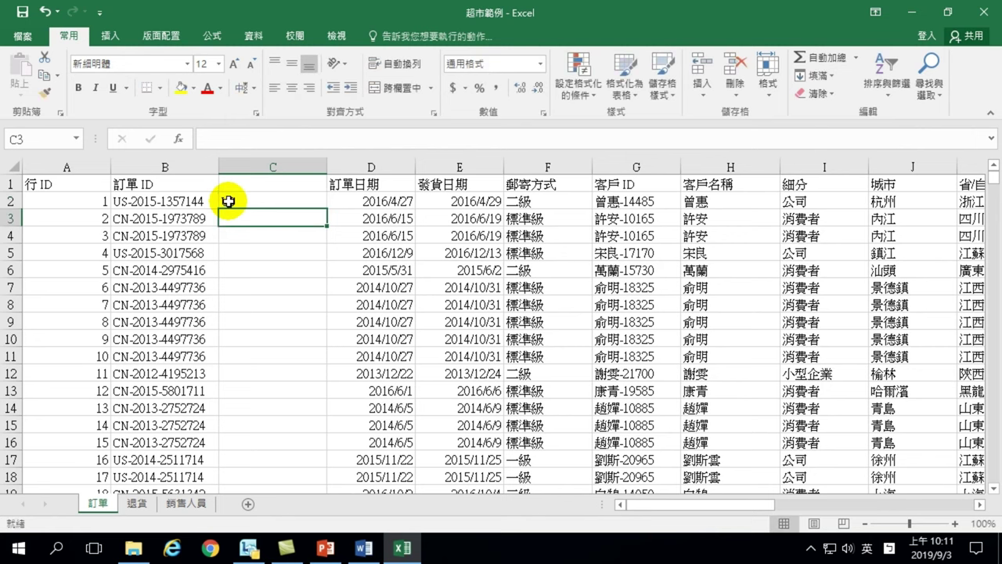
left_click(255, 198)
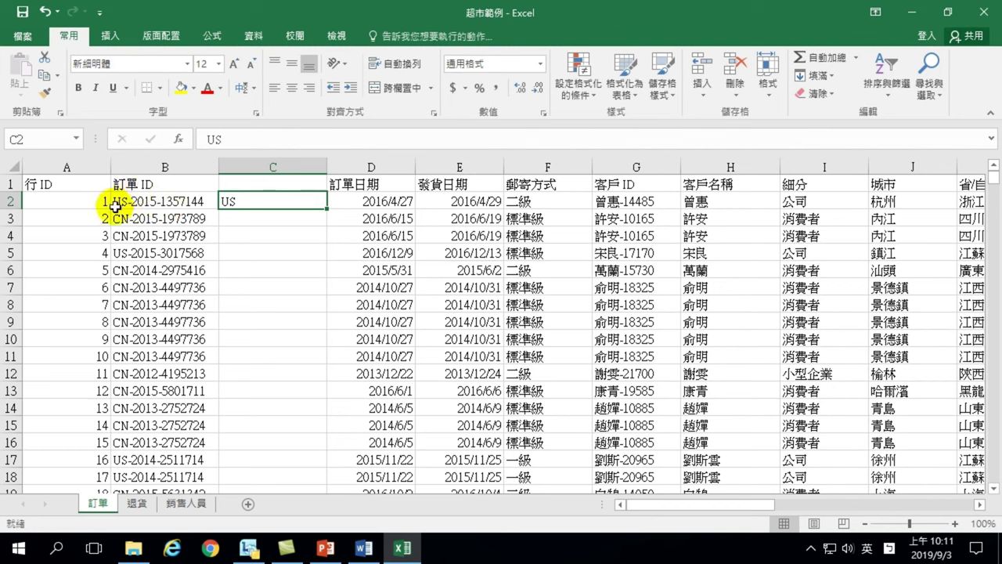
left_click(232, 219)
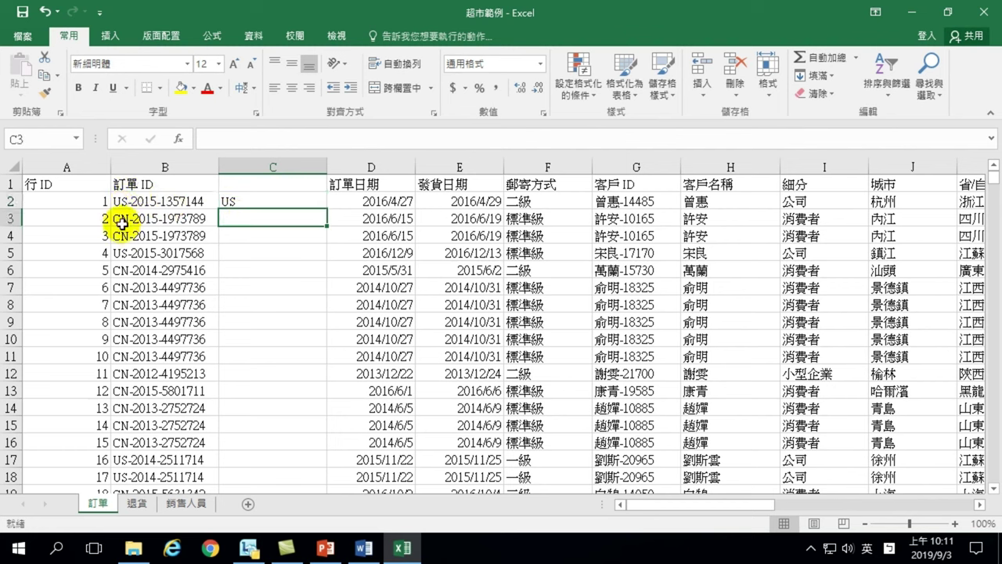
left_click(231, 235)
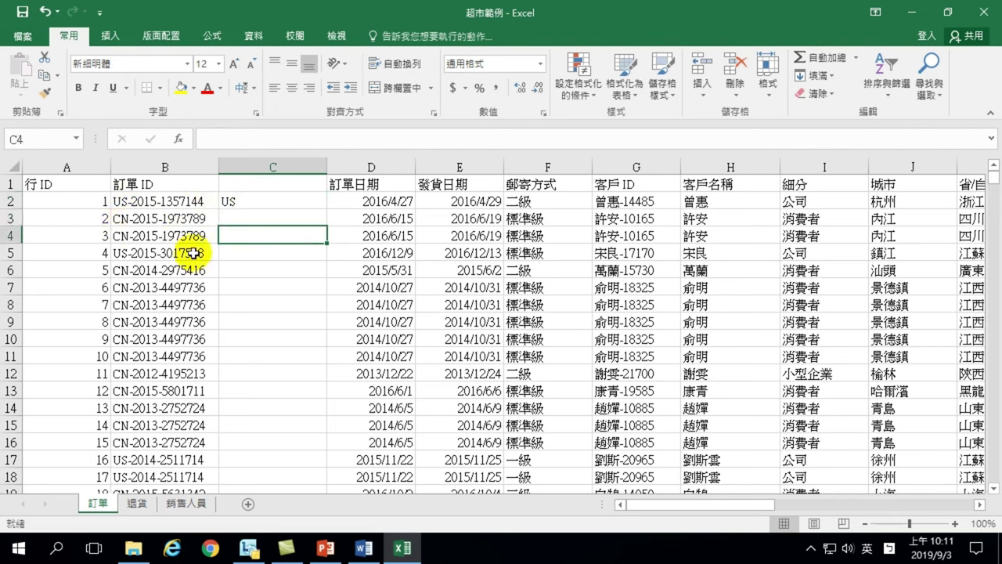
left_click(235, 252)
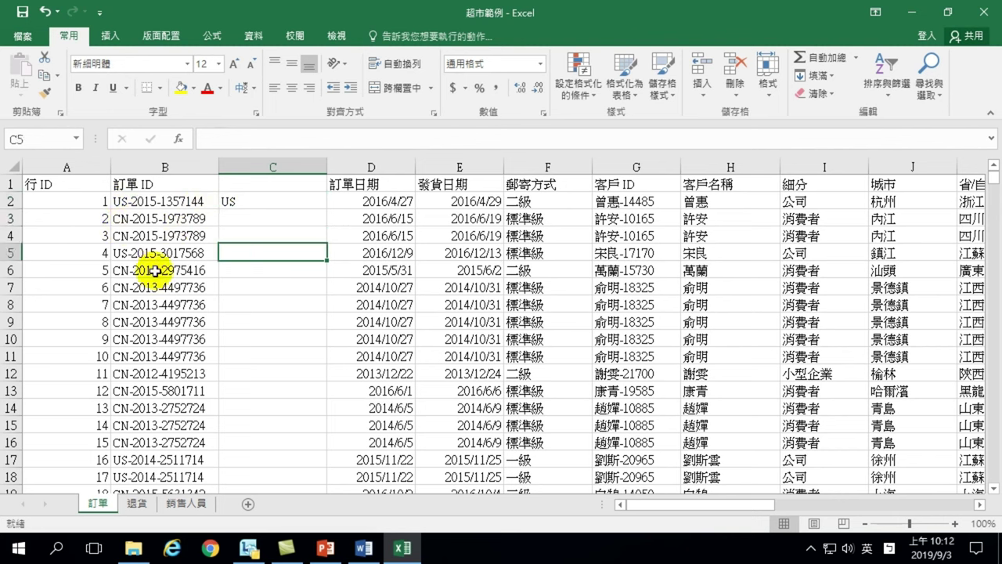
left_click(247, 202)
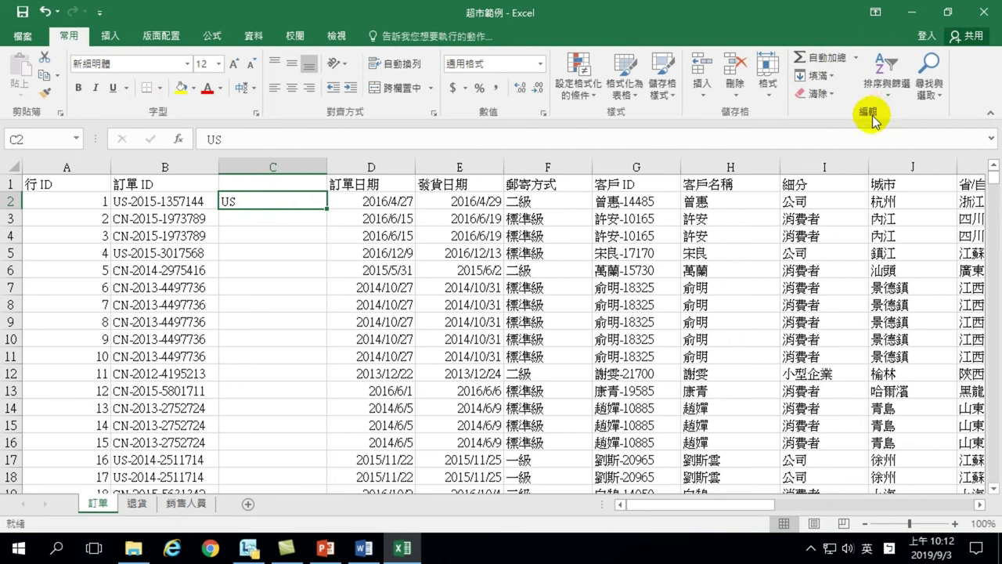
Step: Flash Fill column C with US or CN codes from the order IDs
left_click(830, 78)
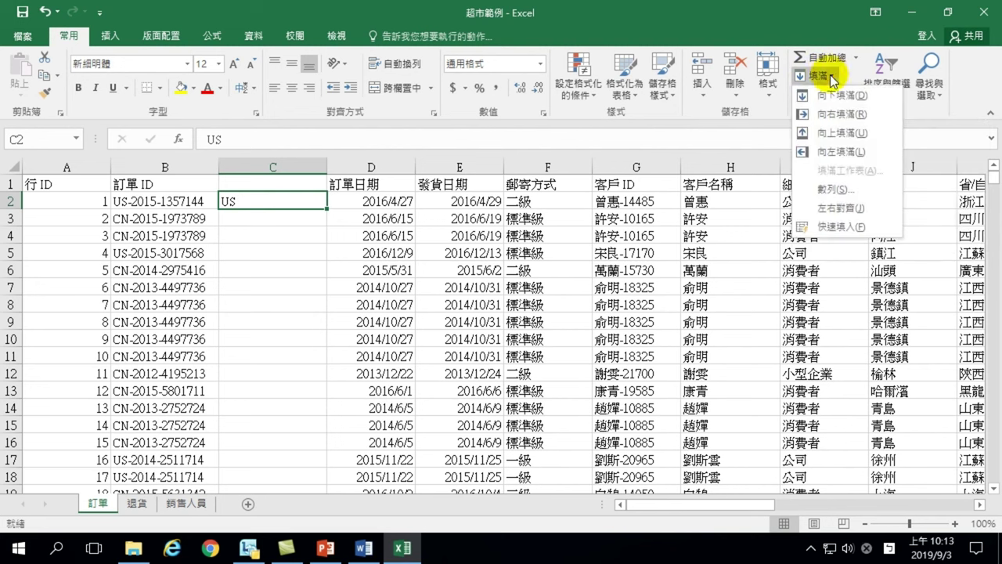
left_click(836, 226)
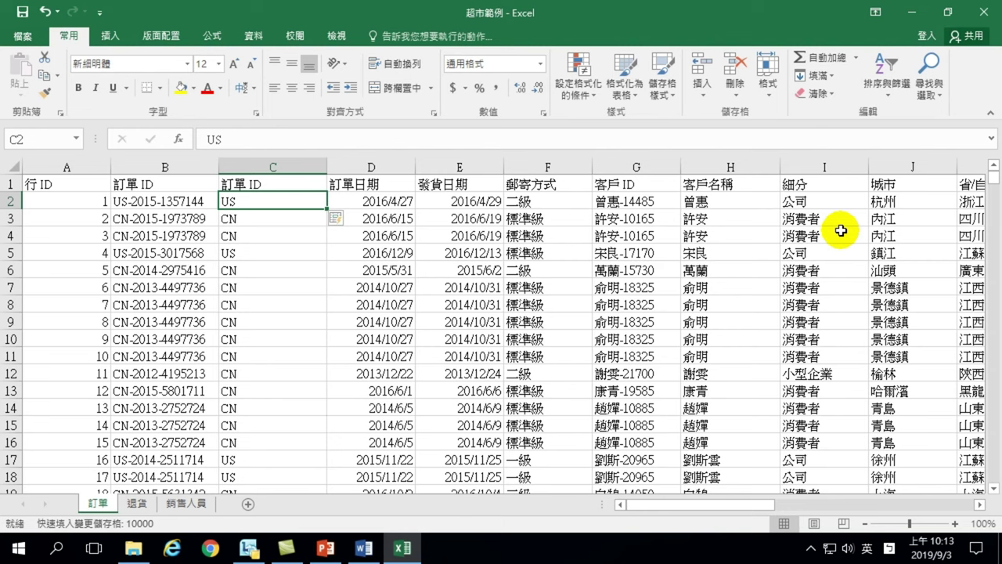
Step: Insert a blank column D before 訂單日期 and select cell D2
right_click(373, 167)
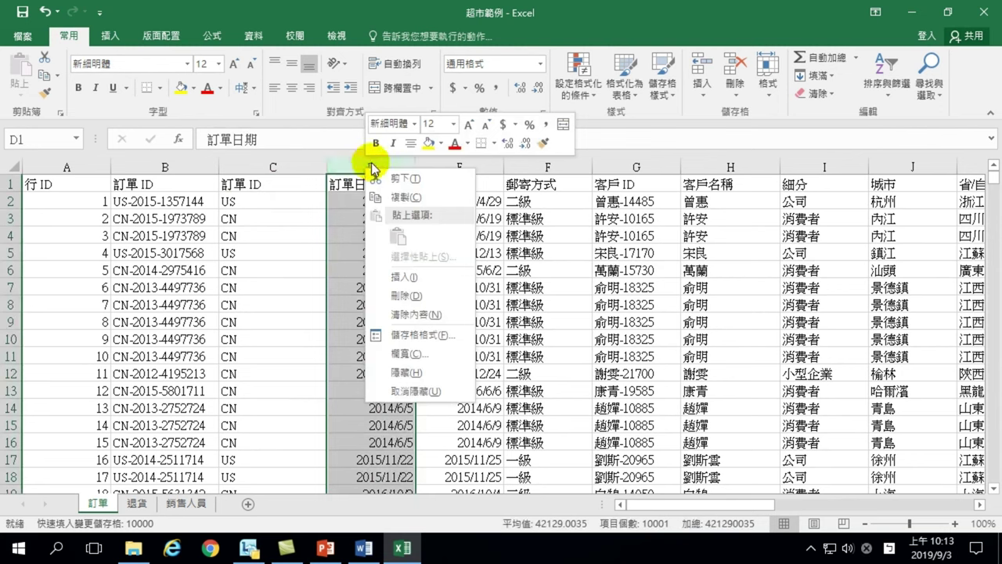
left_click(346, 164)
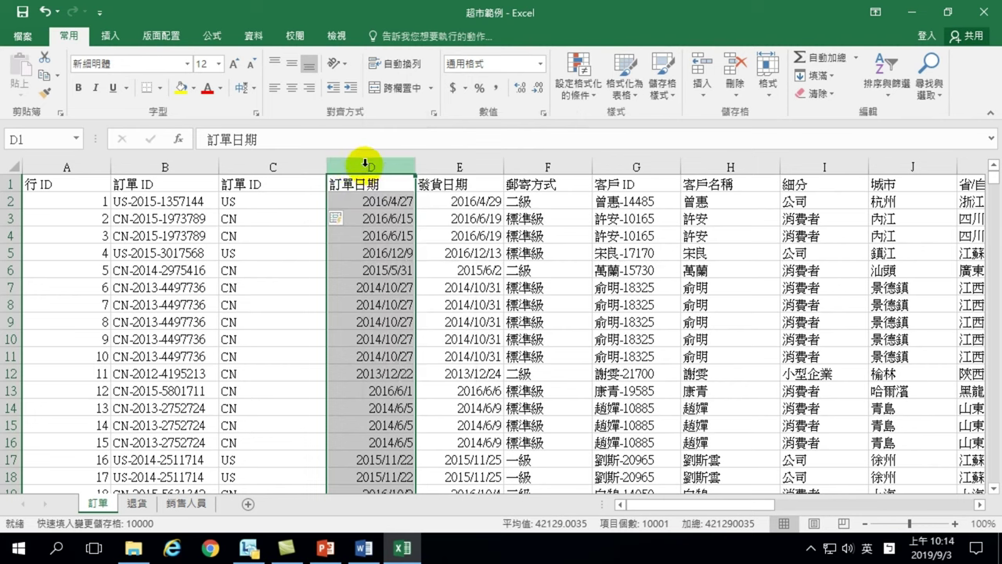
right_click(365, 165)
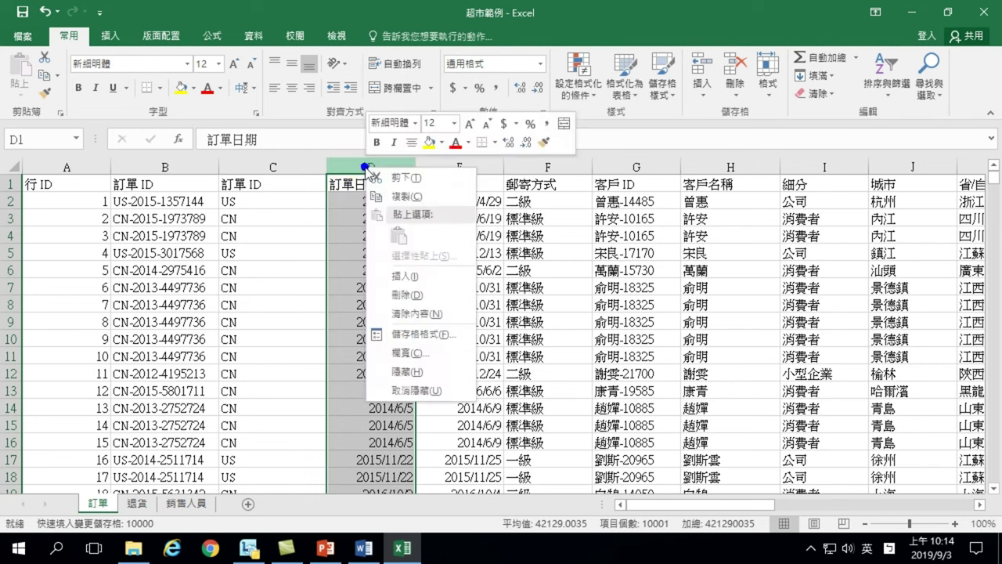
left_click(411, 270)
left_click(382, 198)
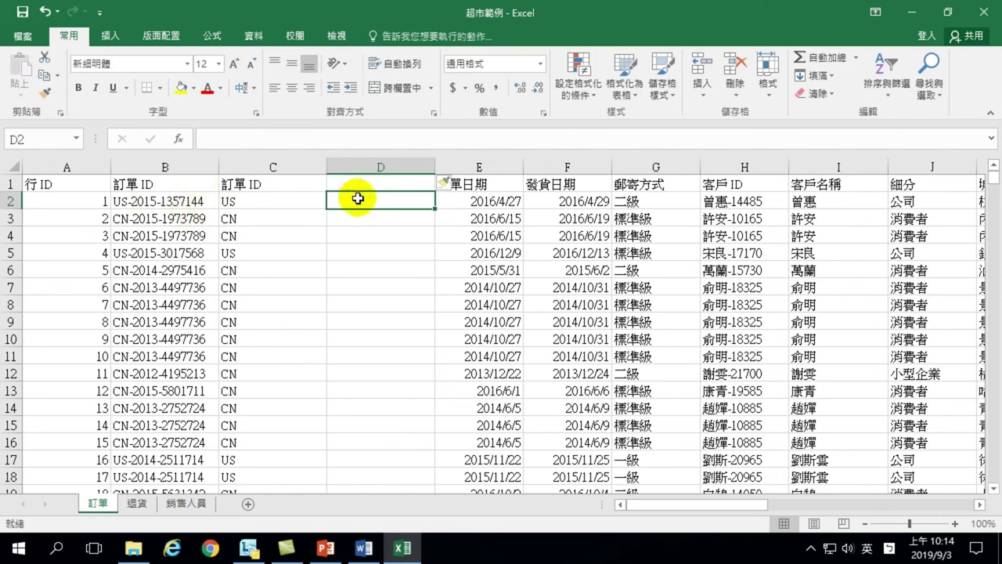
Step: Enter 2015 in D2 as the example year, then reselect D2
type("2015")
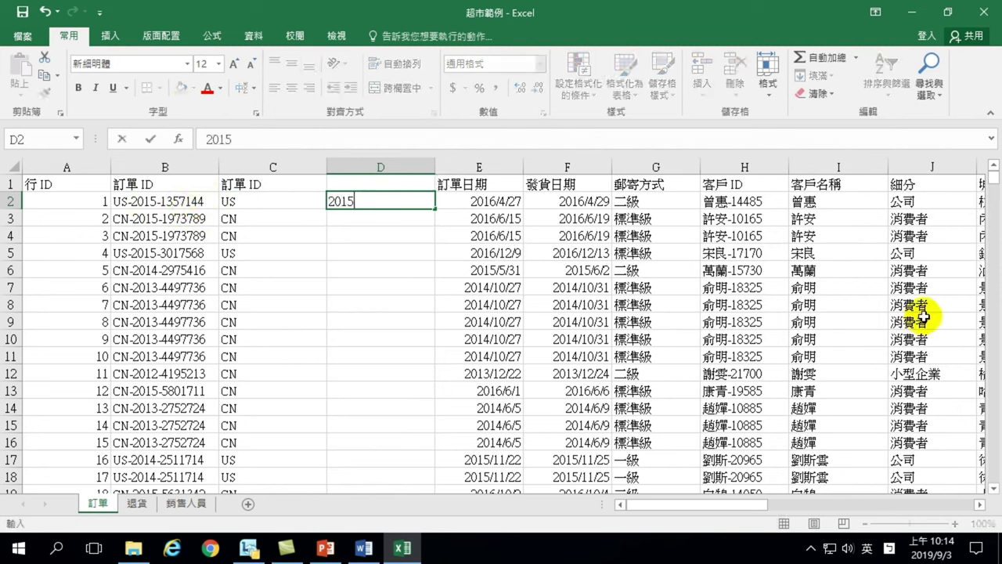
key("Return")
left_click(365, 198)
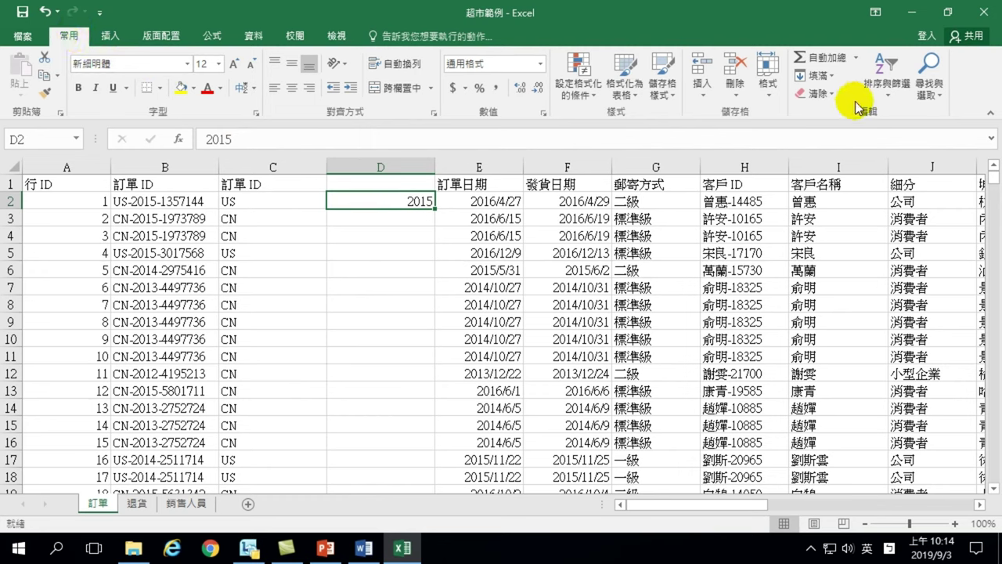
Step: Flash Fill column D with each order ID's year
left_click(830, 76)
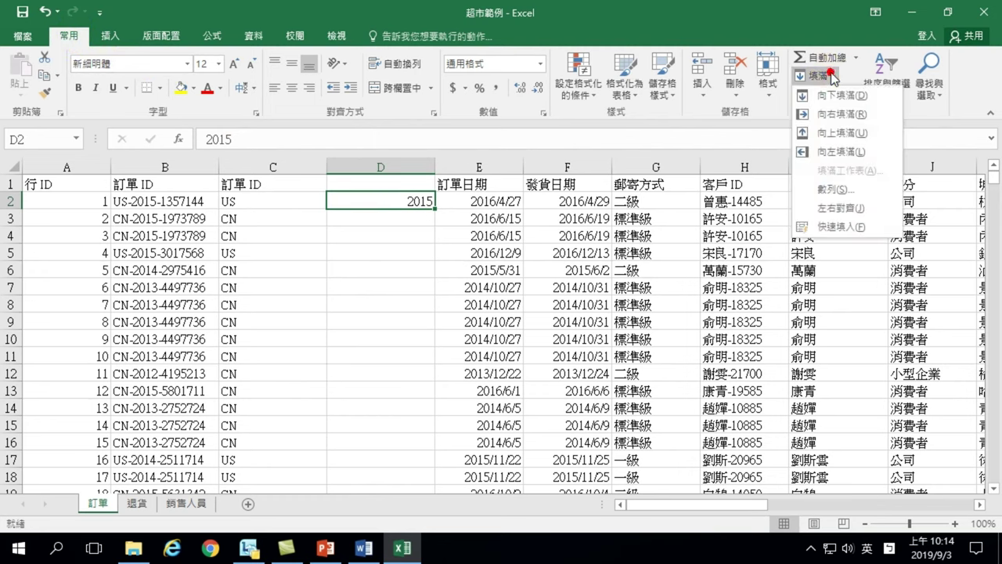
left_click(832, 227)
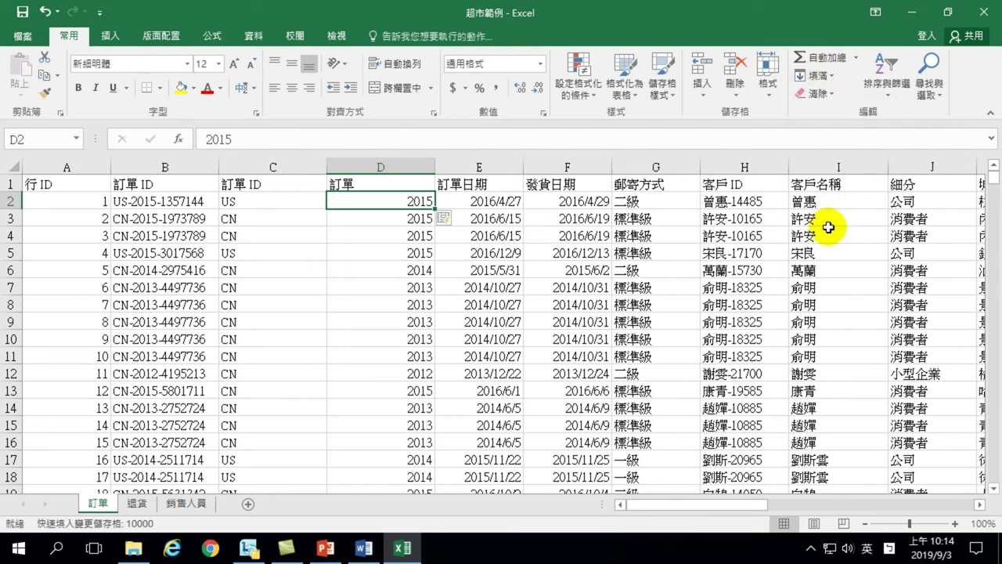